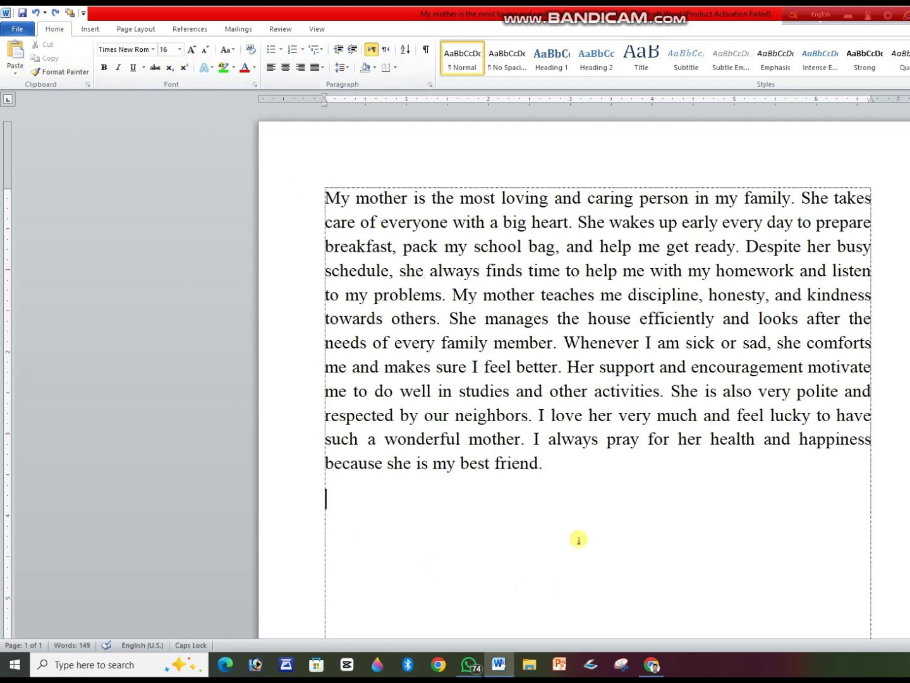
- Undo the last formatting, select the whole essay paragraph and justify it
key(ctrl+z)
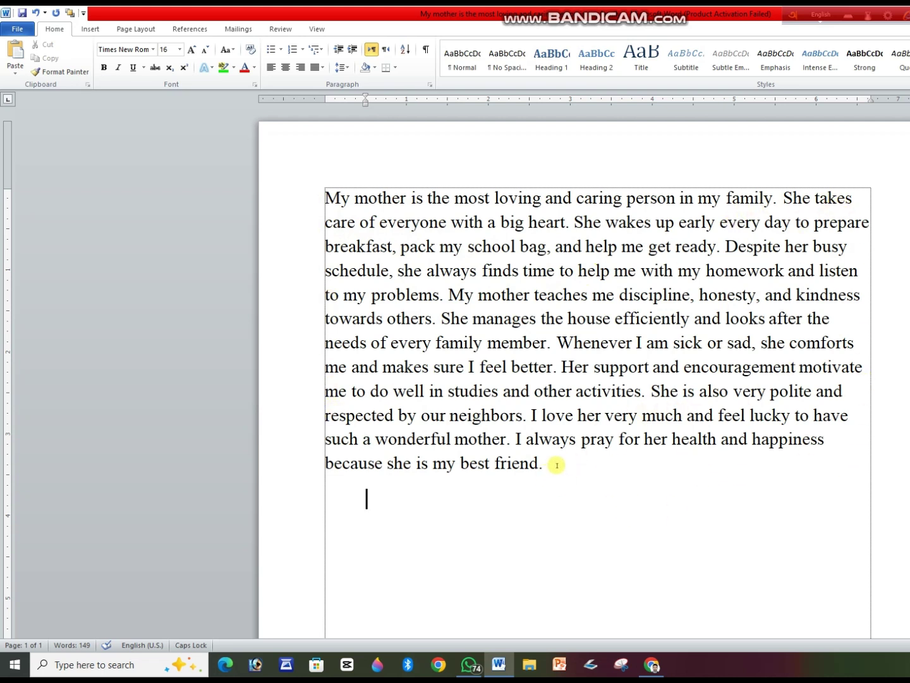
drag(557, 465, 324, 197)
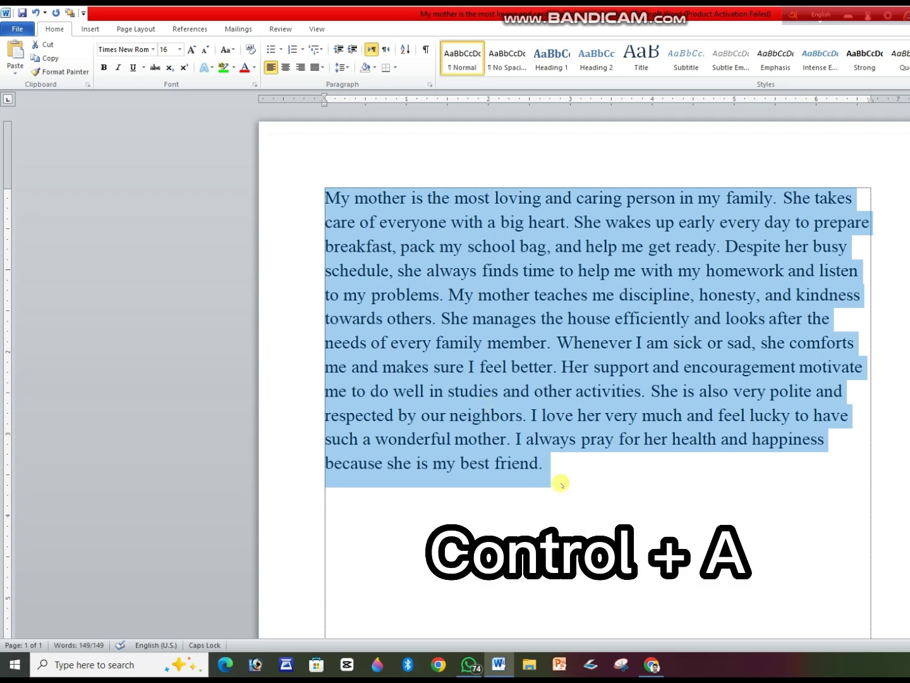
click(321, 67)
click(329, 82)
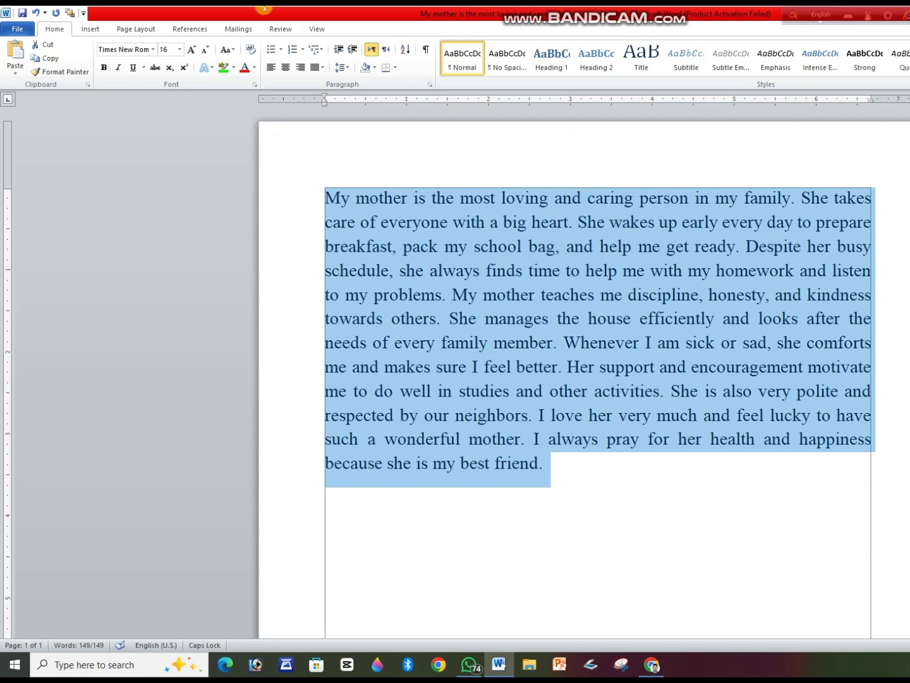
- Try left, right and centre alignment in turn on the selected essay text
click(270, 67)
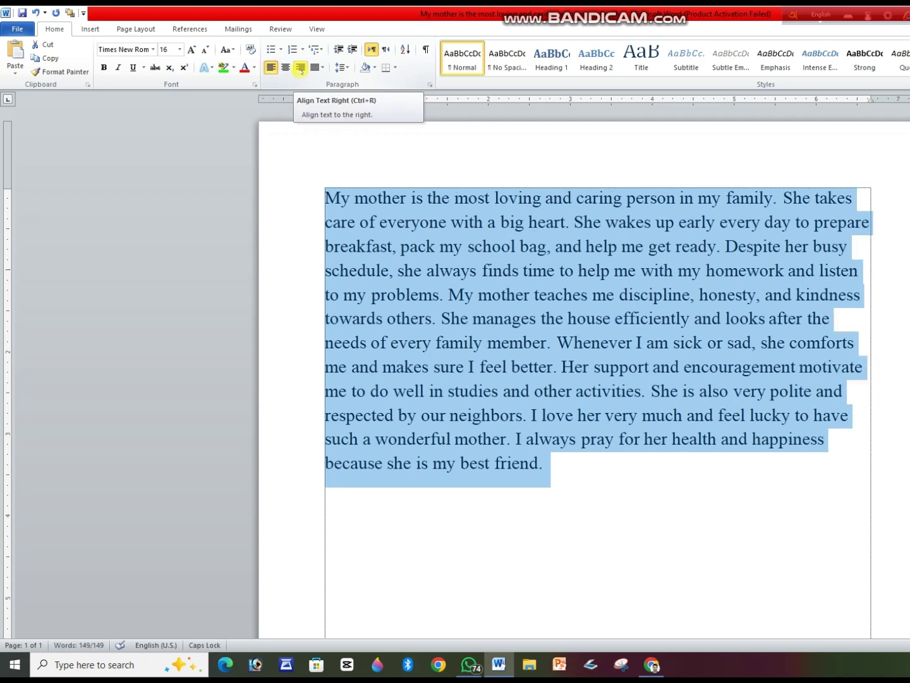
click(301, 68)
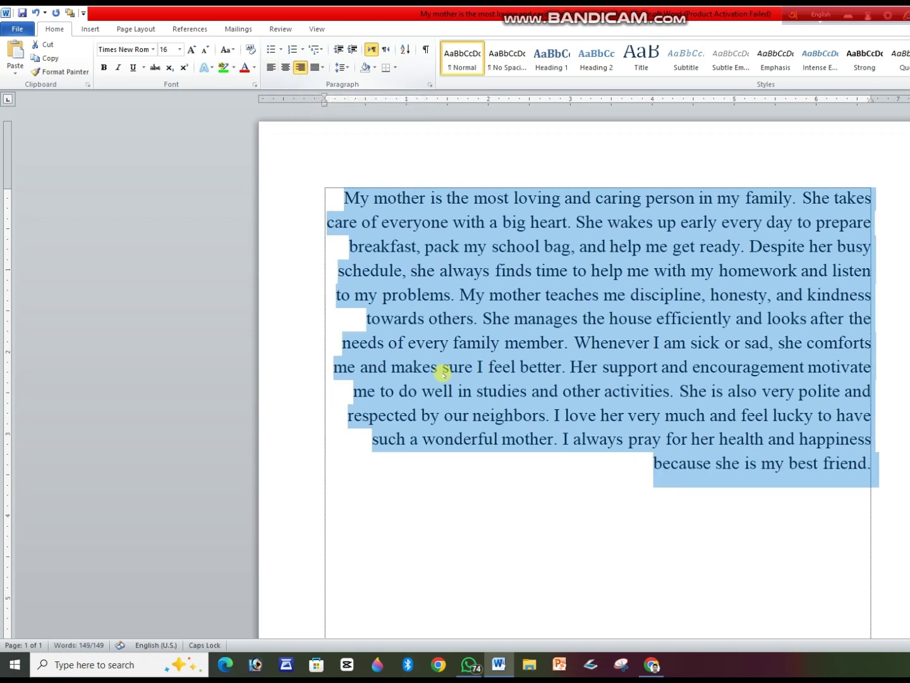
click(287, 68)
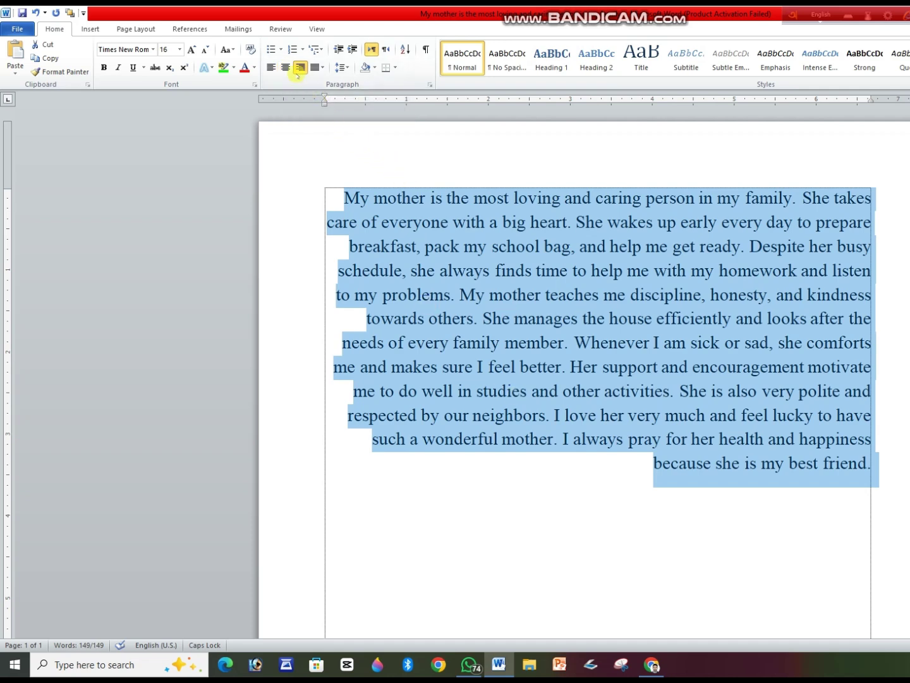
key(ctrl+e)
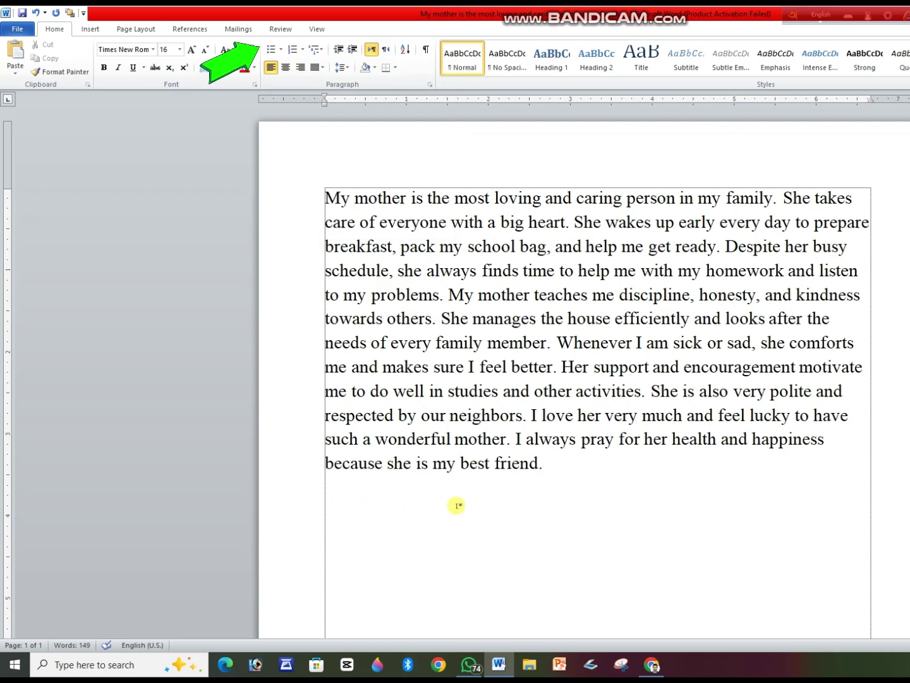
- Add a list with four-diamond bullets below the essay, containing the items "I Love My Country" and "svssbsbvivb"
click(282, 50)
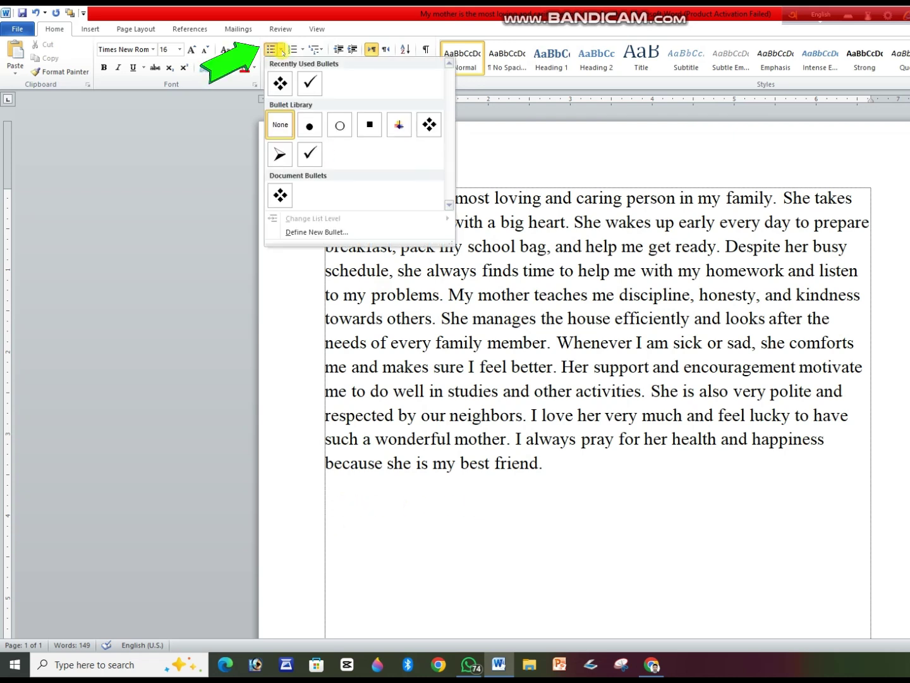
click(280, 82)
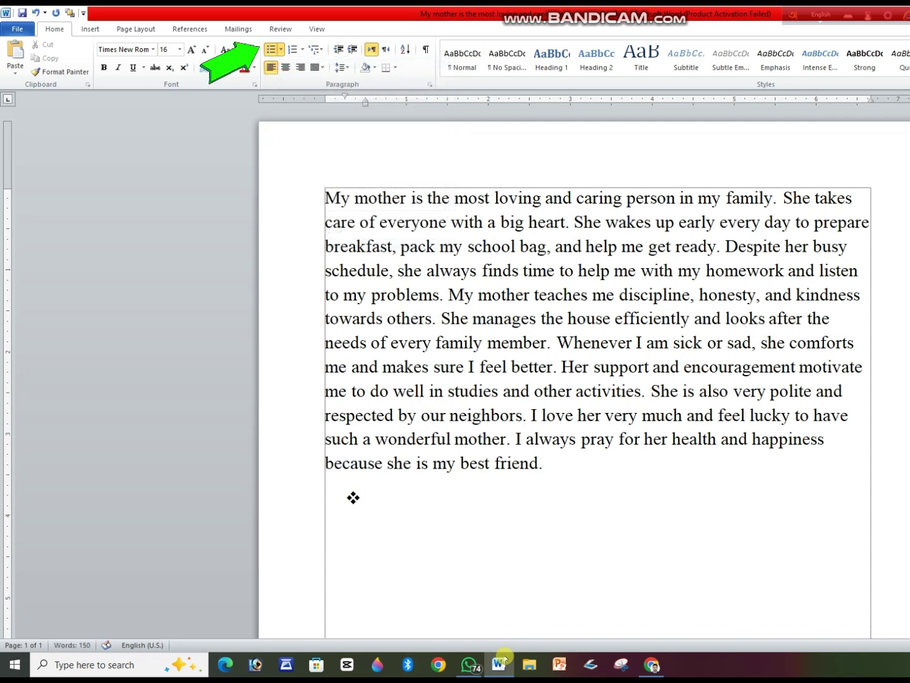
text(I)
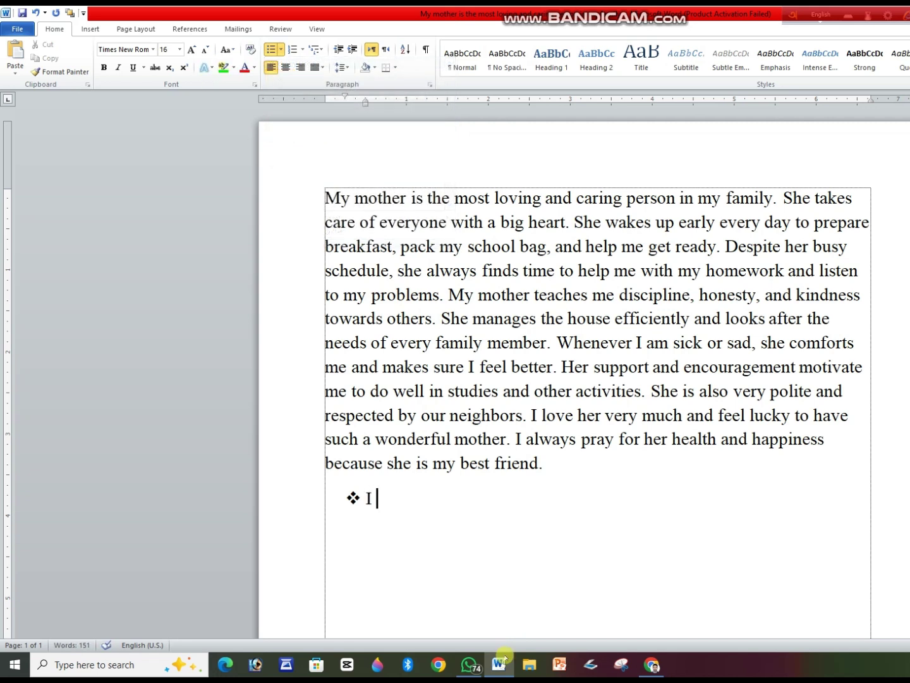
text( Love)
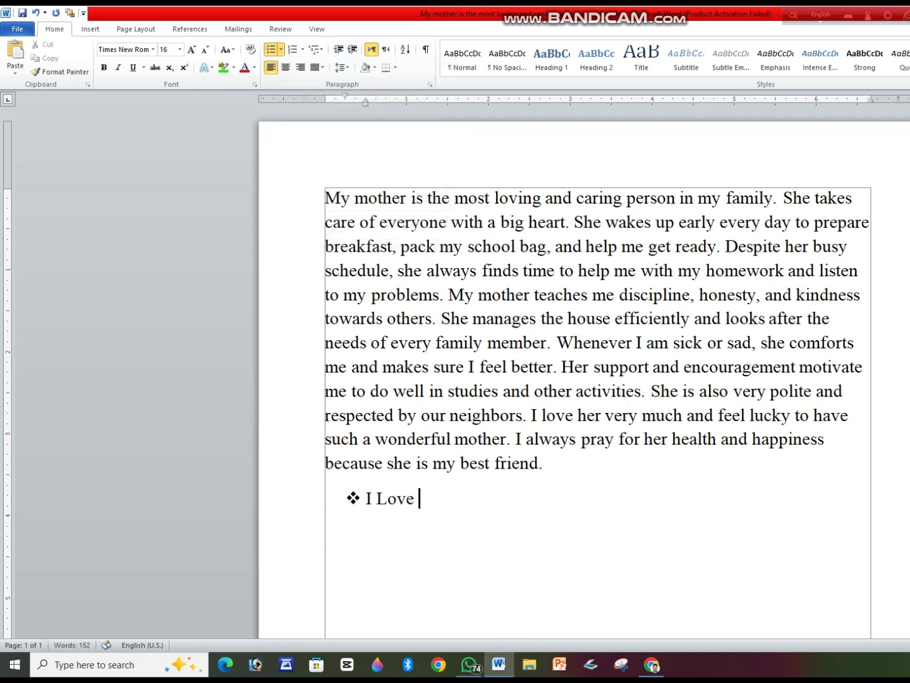
text( My Country)
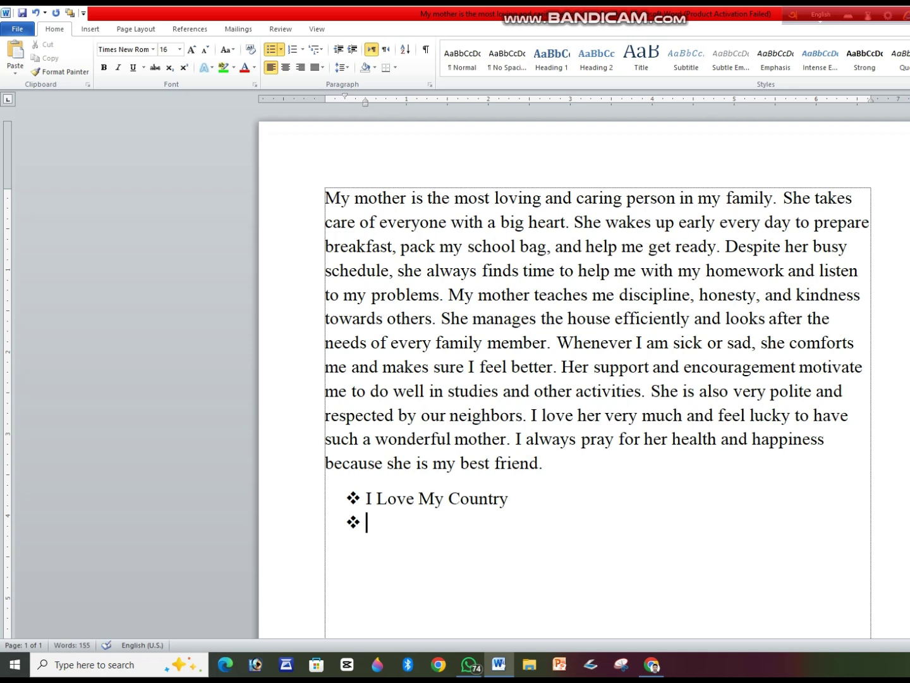
text(ssbsbvivb)
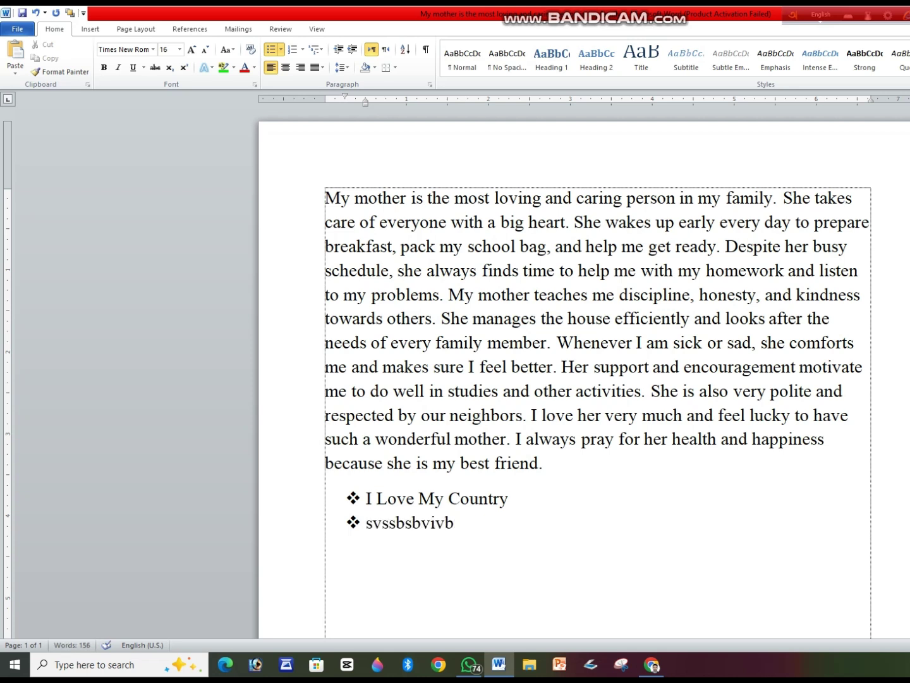
key(Return)
- Restyle the list with check-mark bullets and convert it to numbering, trying 1., 2., 3. before applying a), b), c)
click(281, 49)
click(309, 84)
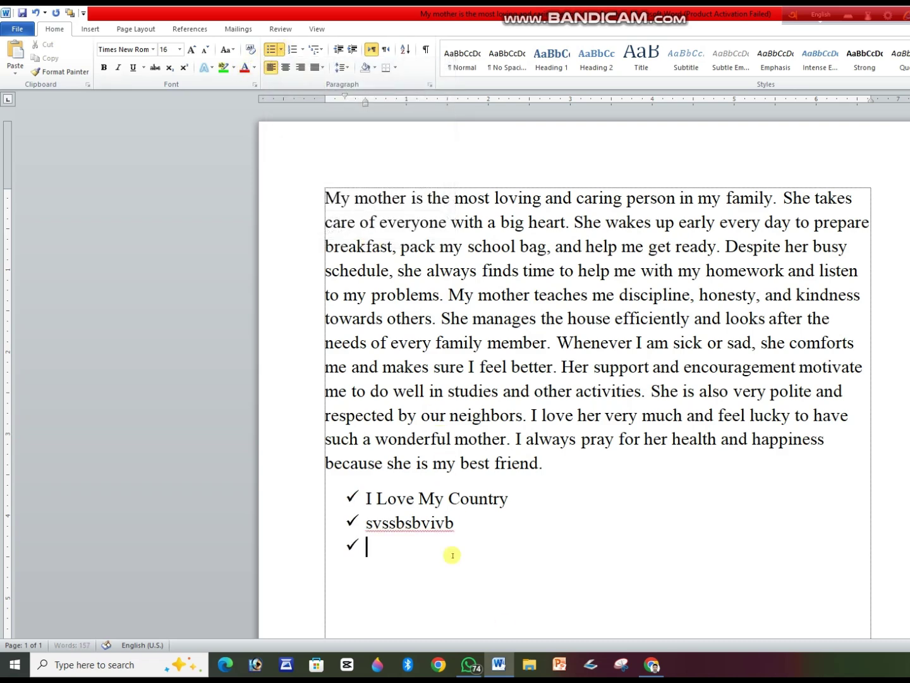
click(304, 50)
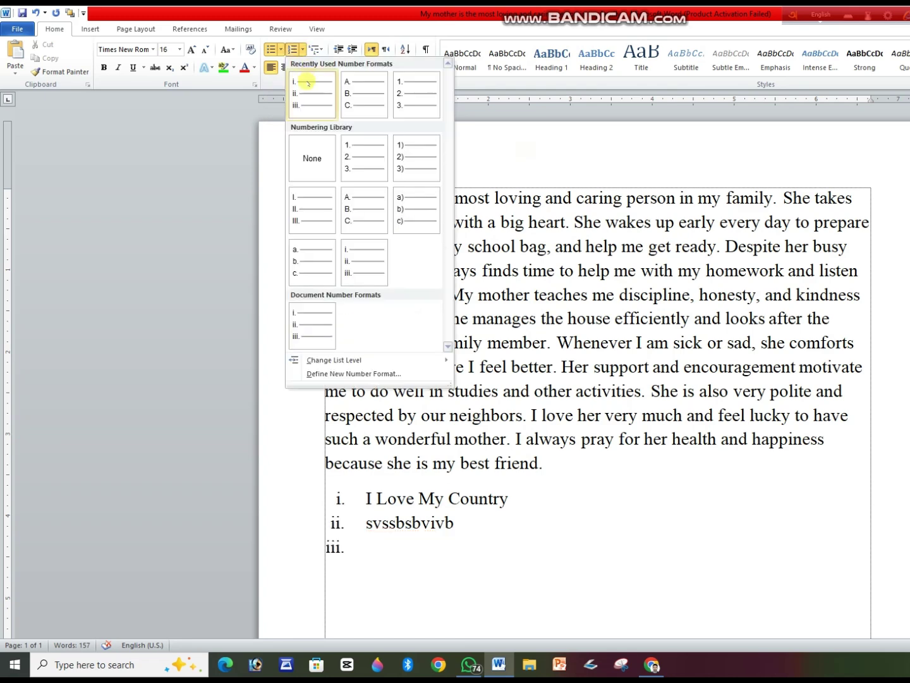
click(418, 98)
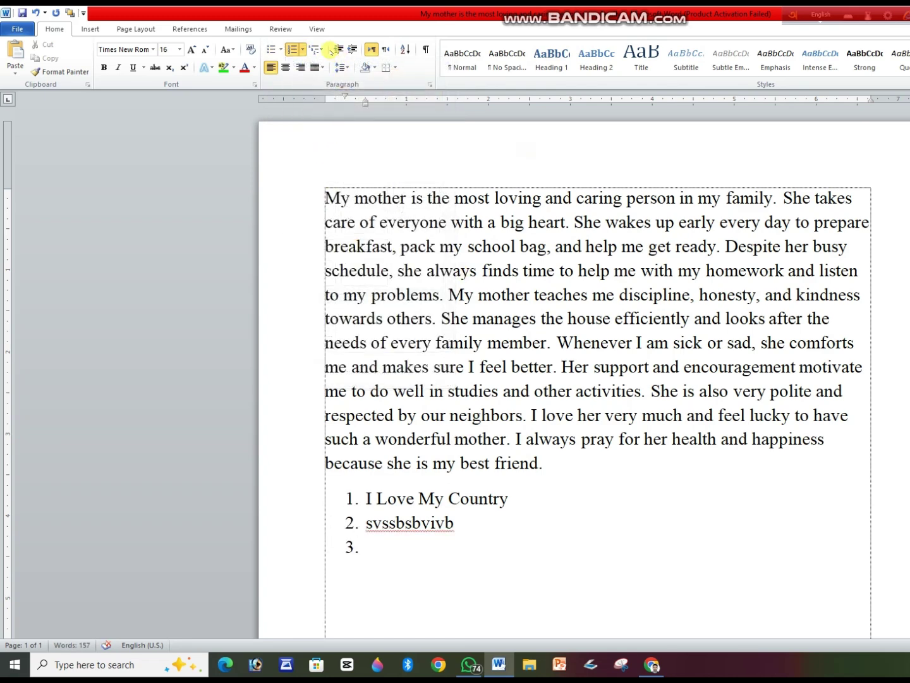
click(303, 49)
click(417, 209)
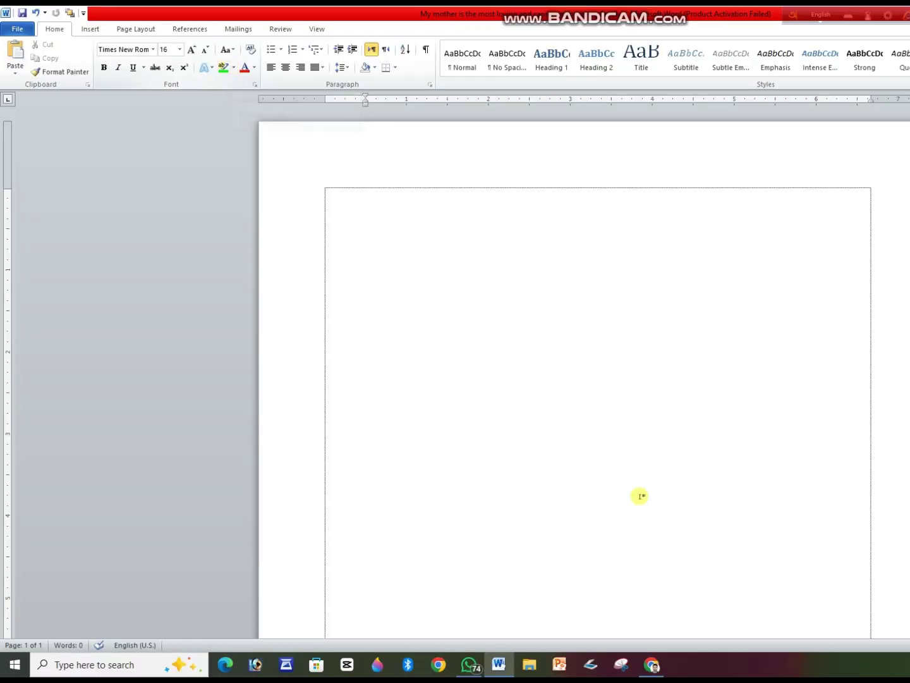
- Enter the word "Bangladesh" on the blank page, enlarge it to 55 pt and centre it
text(Bangladesh)
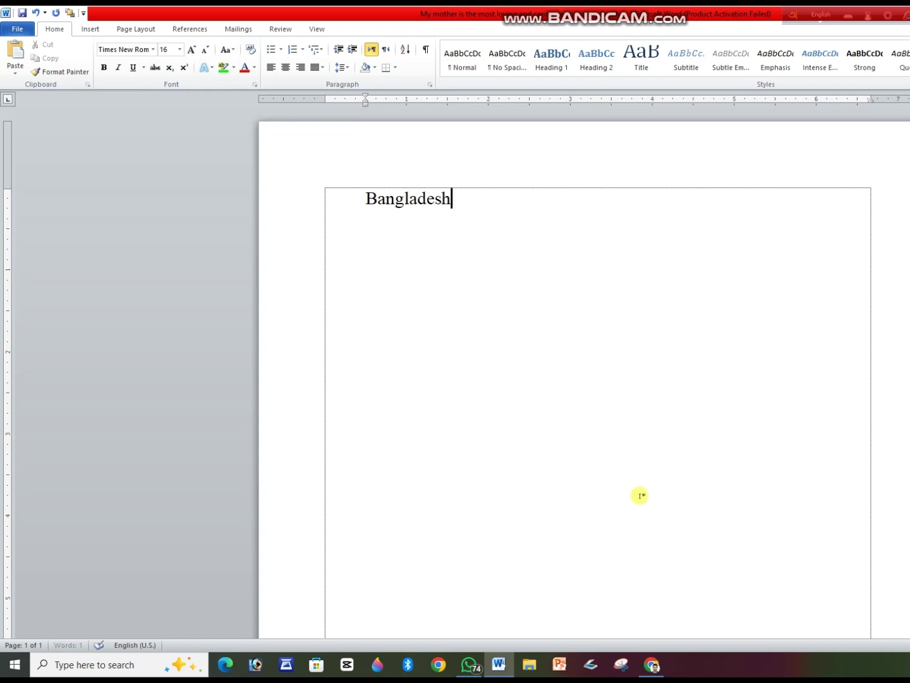
key(ctrl+a)
key(ctrl+bracketright)
key(ctrl+bracketright)
key(ctrl+bracketright)
key(ctrl+bracketright)
key(ctrl+bracketright)
key(ctrl+bracketright)
key(ctrl+bracketright)
key(ctrl+bracketright)
key(ctrl+bracketright)
key(ctrl+bracketright)
key(ctrl+bracketright)
key(ctrl+bracketright)
key(ctrl+bracketright)
key(ctrl+bracketright)
key(ctrl+bracketright)
key(ctrl+bracketright)
key(ctrl+bracketright)
key(ctrl+bracketright)
key(ctrl+bracketright)
key(ctrl+bracketright)
key(ctrl+bracketright)
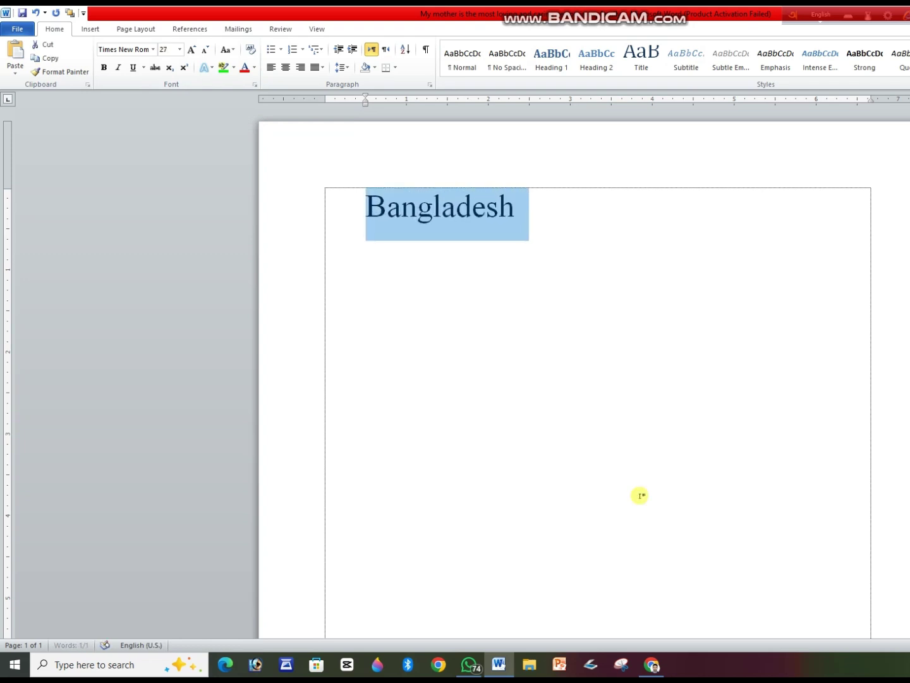
key(ctrl+e)
drag(766, 227, 475, 213)
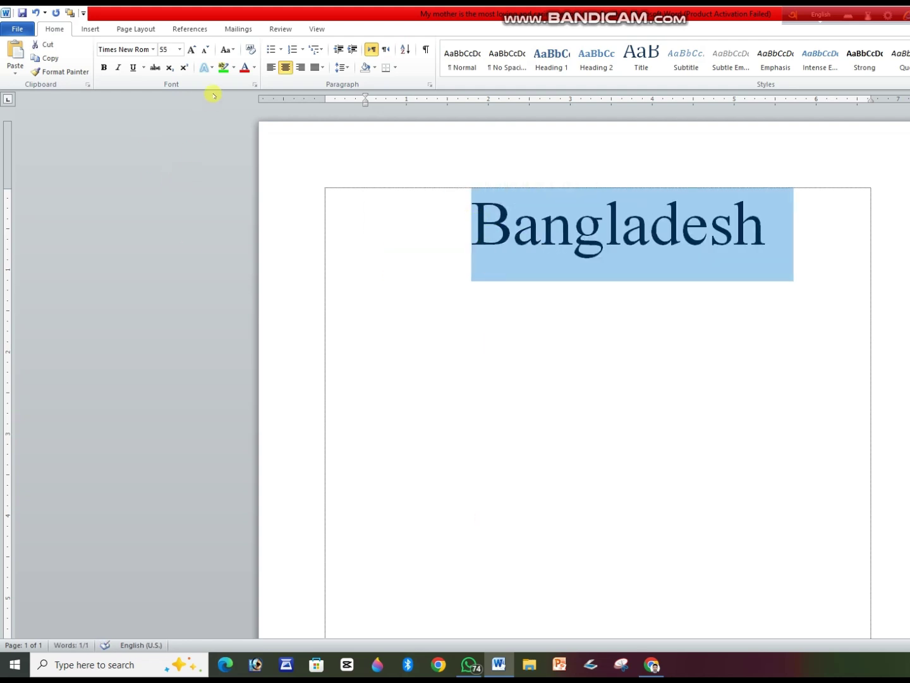
- Browse the text effect styles and font colour choices for the selected word "Bangladesh"
click(204, 67)
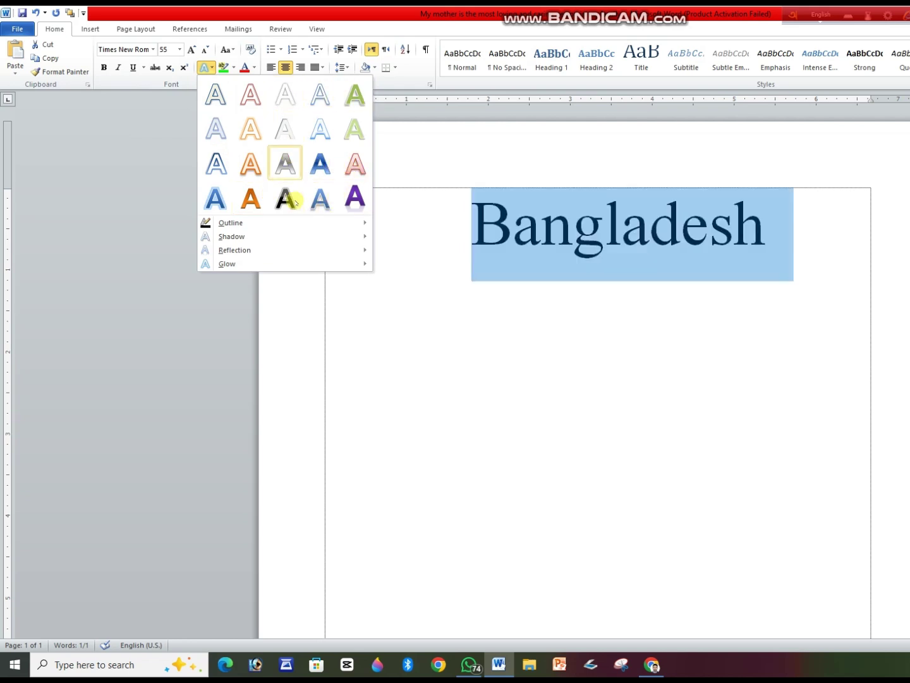
click(408, 324)
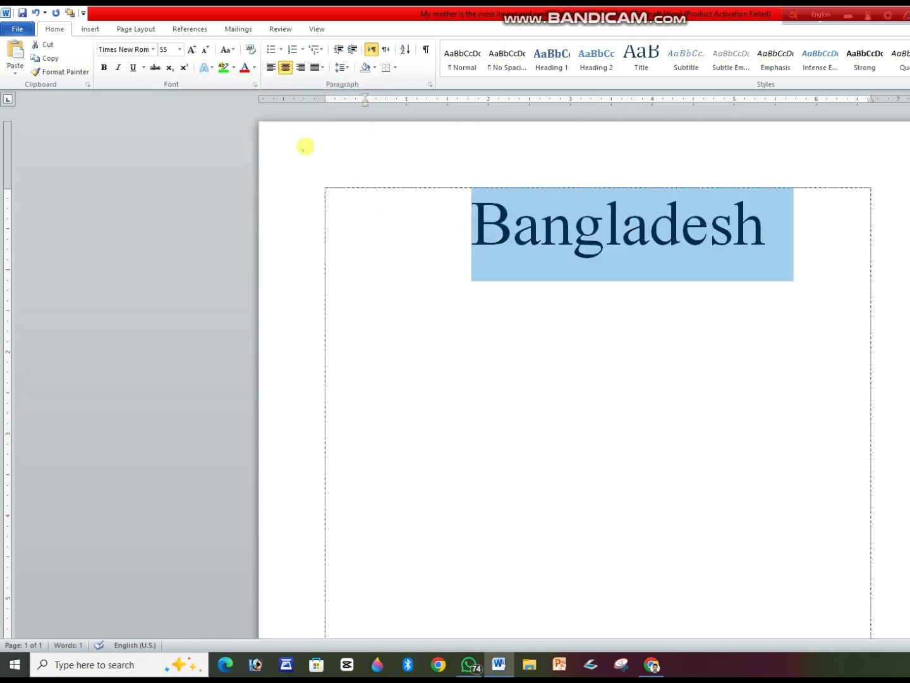
click(254, 68)
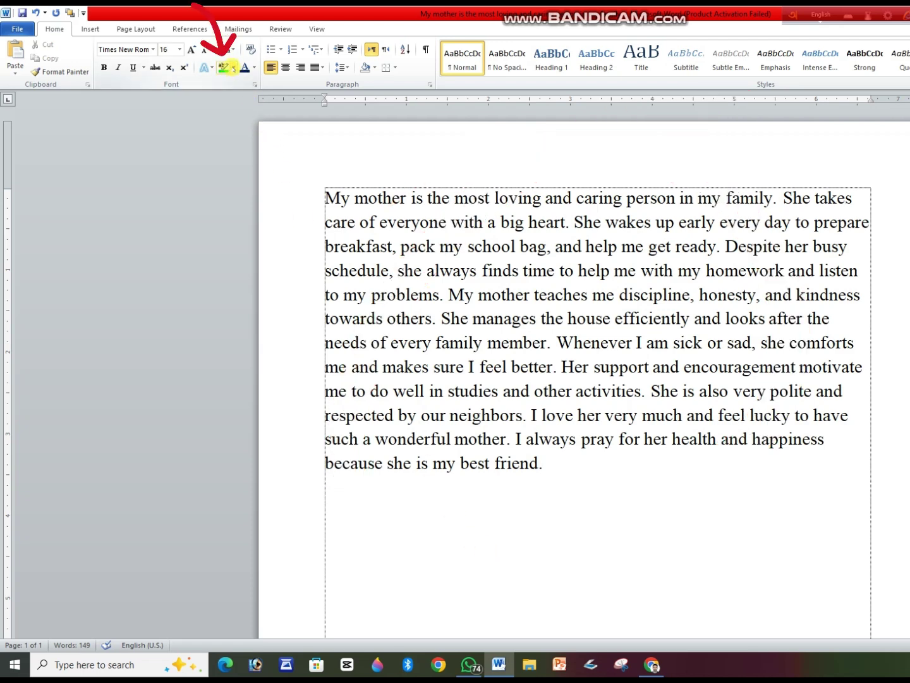
- Highlight "My mother is the most loving and caring person in my family" in yellow
click(232, 68)
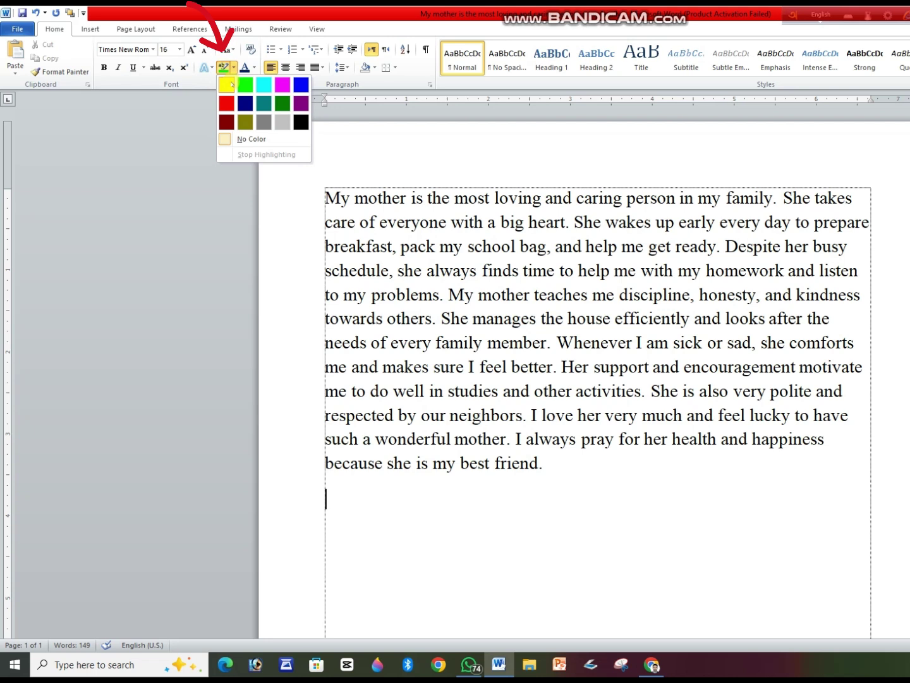
click(226, 83)
drag(325, 198, 771, 200)
key(Escape)
click(541, 199)
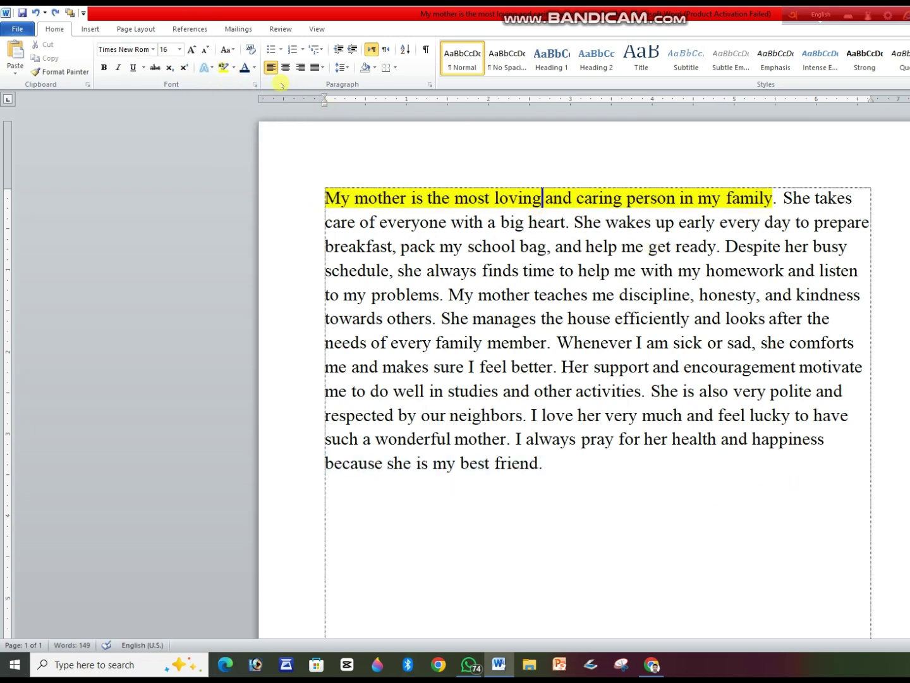
- Highlight the essay's closing line "because she is my best friend." in bright green
click(234, 67)
click(247, 87)
drag(325, 463, 543, 464)
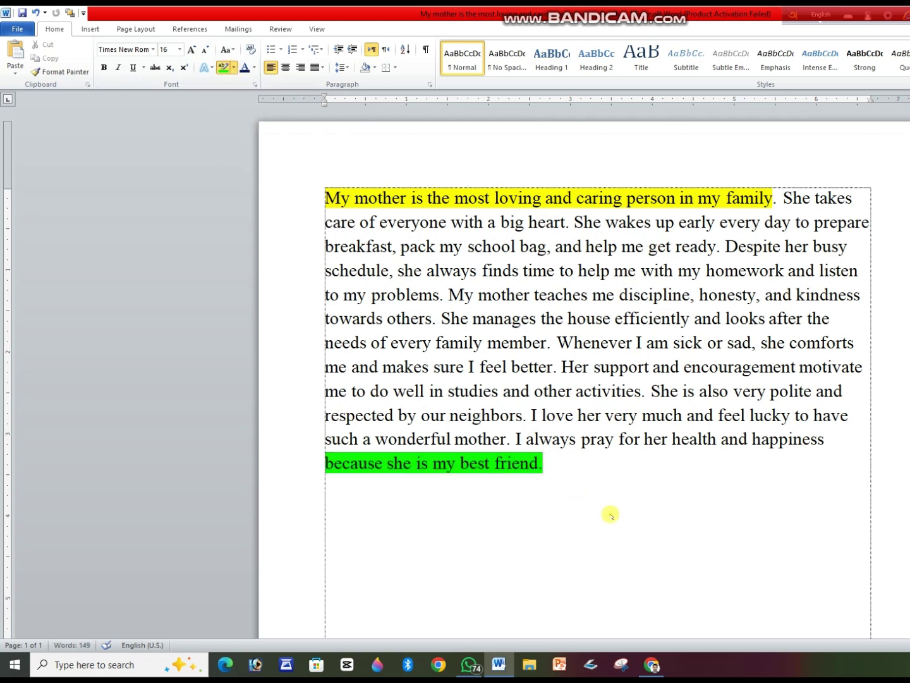